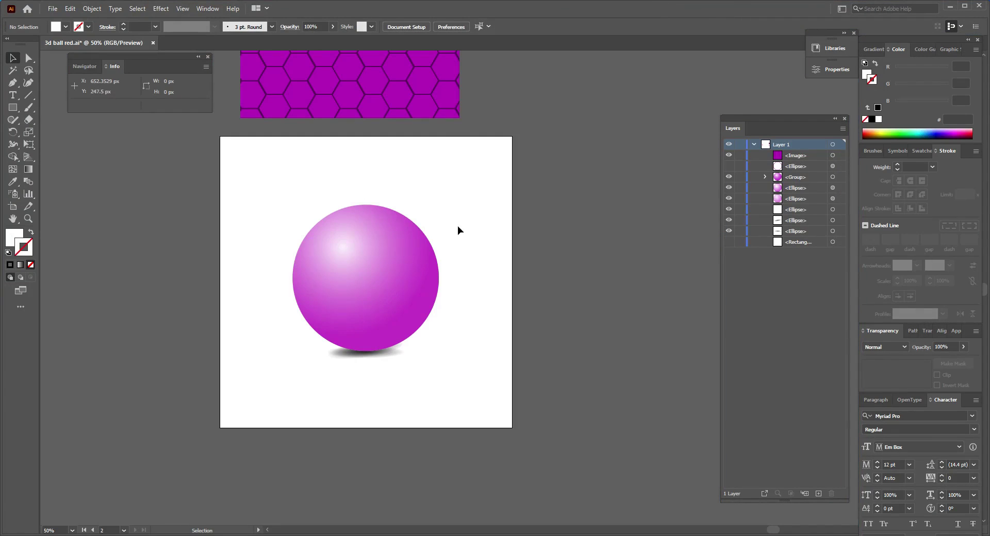
Ungroup the whole ball artwork, including its shadow.
{"action": "left_click_drag", "start_coordinate": [458, 222], "coordinate": [349, 346]}
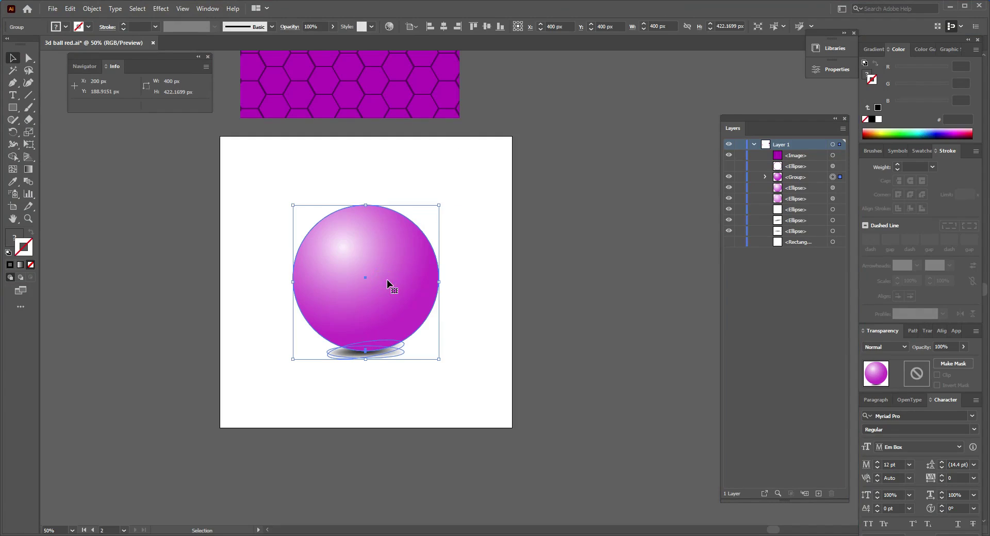
{"action": "right_click", "coordinate": [388, 282]}
{"action": "left_click", "coordinate": [418, 366]}
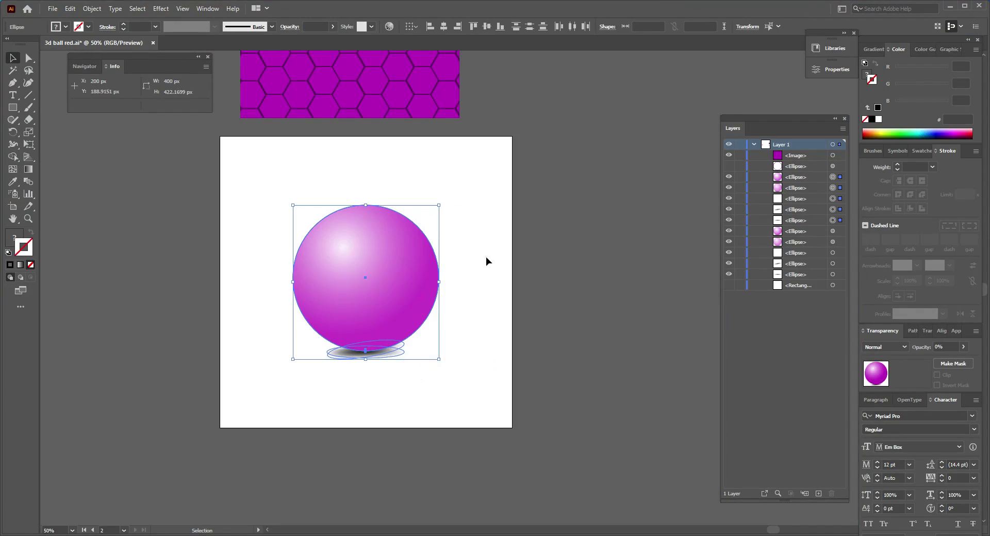
{"action": "left_click", "coordinate": [477, 237]}
Group the ball's three body ellipses and drag the honeycomb image onto the artboard.
{"action": "left_click_drag", "start_coordinate": [477, 212], "coordinate": [400, 252]}
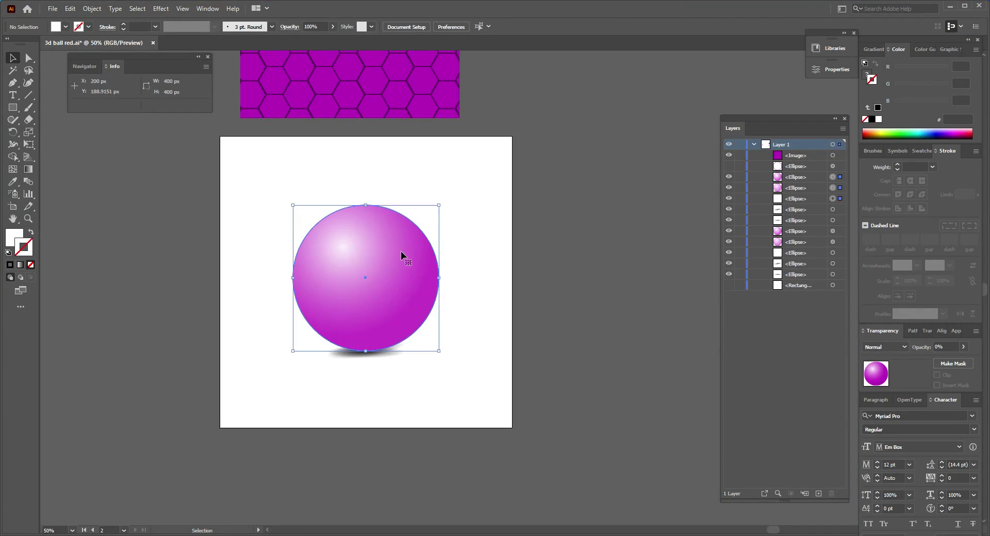
{"action": "right_click", "coordinate": [428, 246]}
{"action": "left_click", "coordinate": [455, 308]}
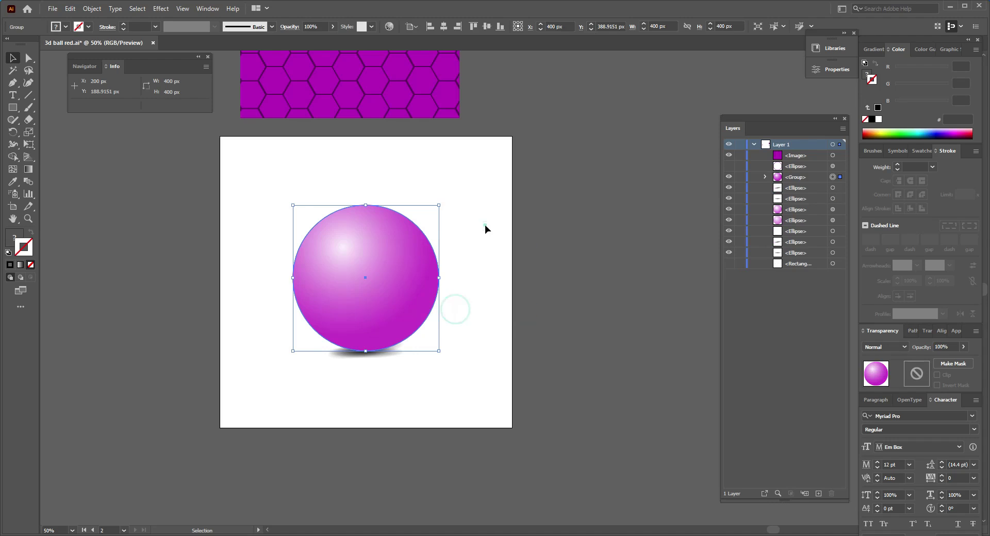
{"action": "left_click", "coordinate": [485, 225]}
{"action": "mouse_move", "coordinate": [433, 97]}
{"action": "left_mouse_down"}
{"action": "mouse_move", "coordinate": [425, 324]}
{"action": "mouse_move", "coordinate": [435, 346]}
{"action": "left_mouse_up"}
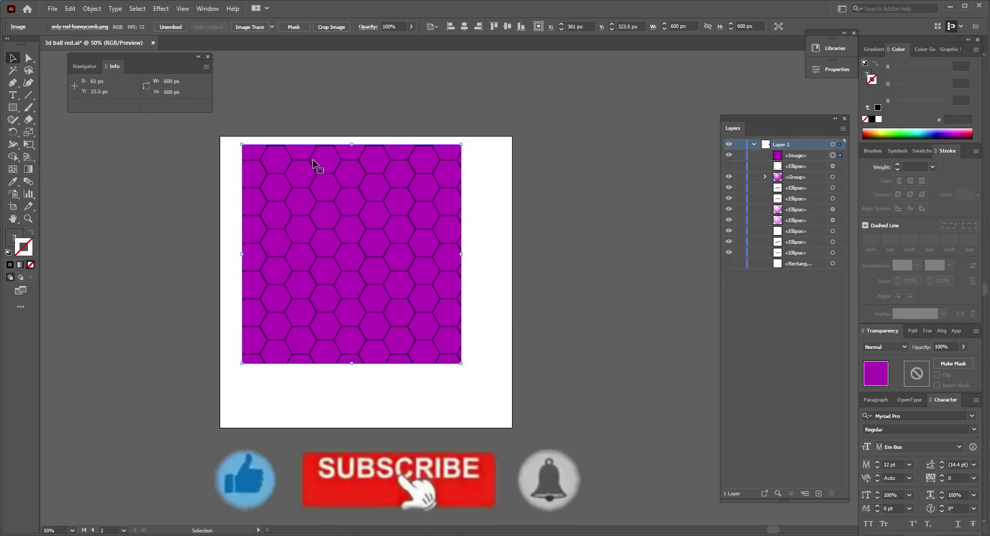
Shrink and position the honeycomb image over the ball, lowering its opacity to align it.
{"action": "left_click_drag", "start_coordinate": [241, 145], "coordinate": [304, 234]}
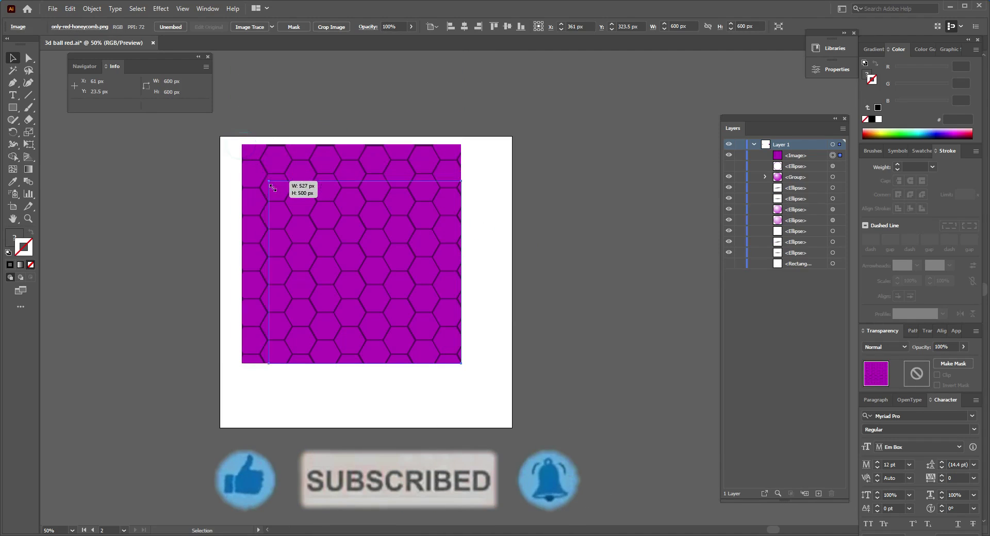
{"action": "left_click_drag", "start_coordinate": [359, 278], "coordinate": [343, 246]}
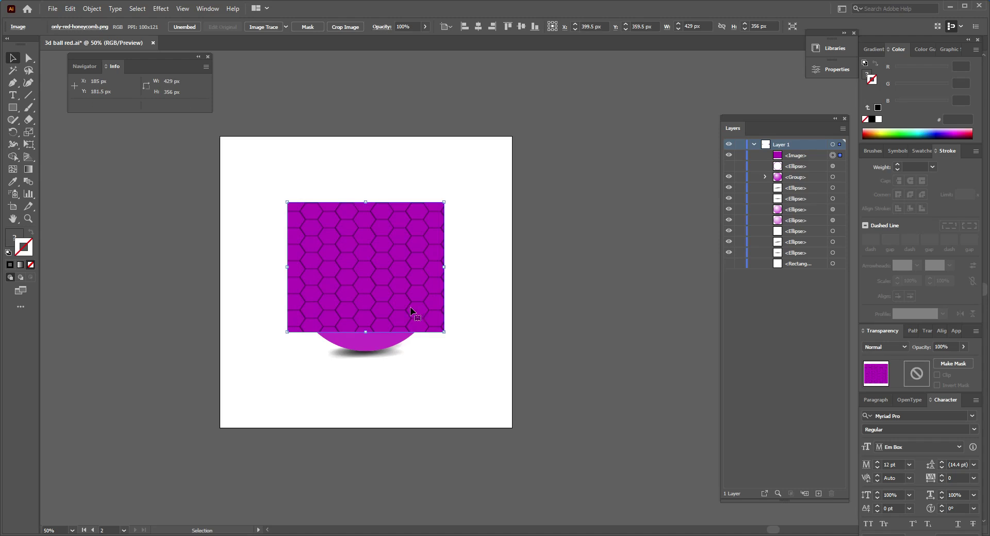
{"action": "left_click_drag", "start_coordinate": [366, 332], "coordinate": [367, 354]}
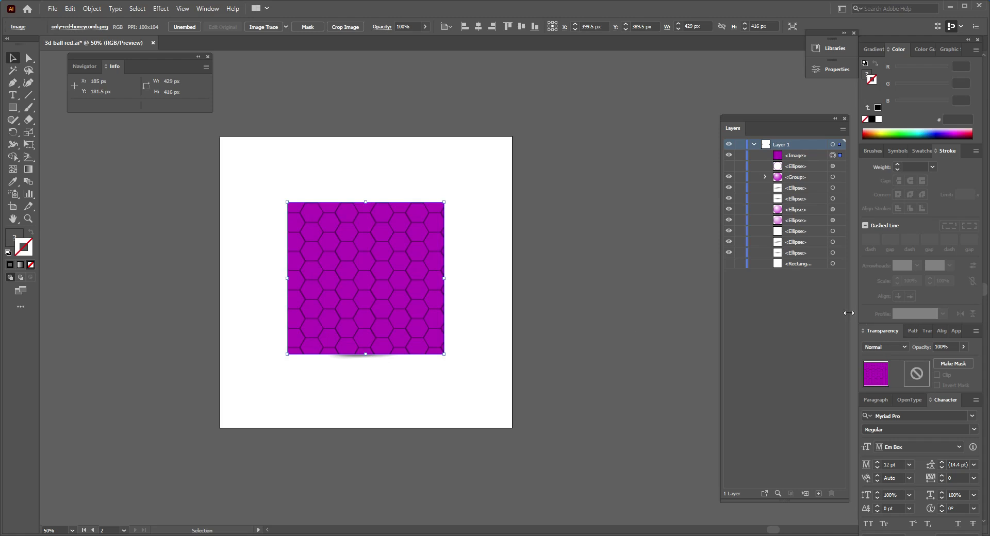
{"action": "left_click", "coordinate": [963, 347]}
{"action": "left_click_drag", "start_coordinate": [964, 360], "coordinate": [932, 360]}
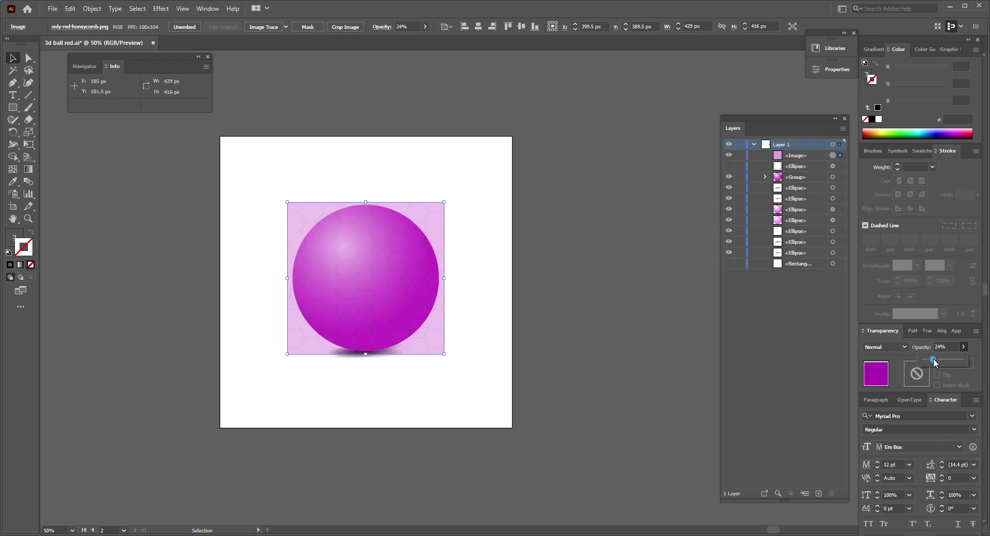
{"action": "left_click", "coordinate": [289, 279]}
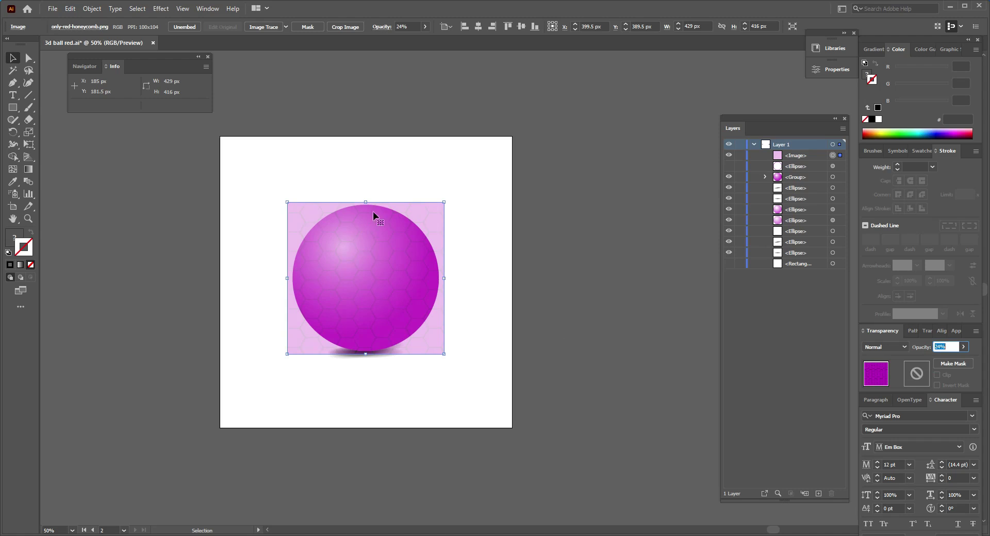
Narrow the image to 415 × 416 px, restore 100% opacity, and select it with the ball.
{"action": "left_click_drag", "start_coordinate": [444, 279], "coordinate": [442, 281]}
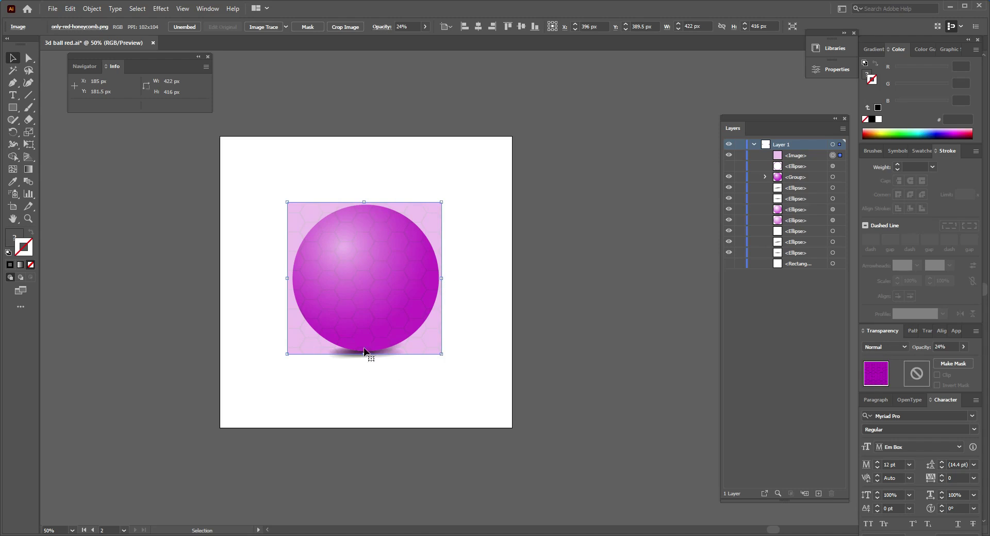
{"action": "left_click_drag", "start_coordinate": [287, 278], "coordinate": [291, 279]}
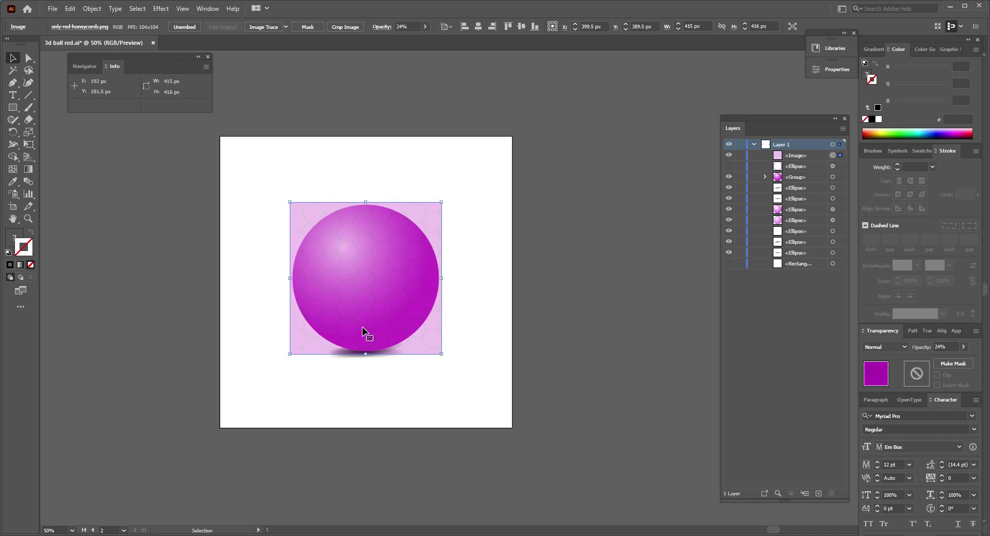
{"action": "left_click", "coordinate": [964, 347]}
{"action": "left_click_drag", "start_coordinate": [933, 360], "coordinate": [963, 360]}
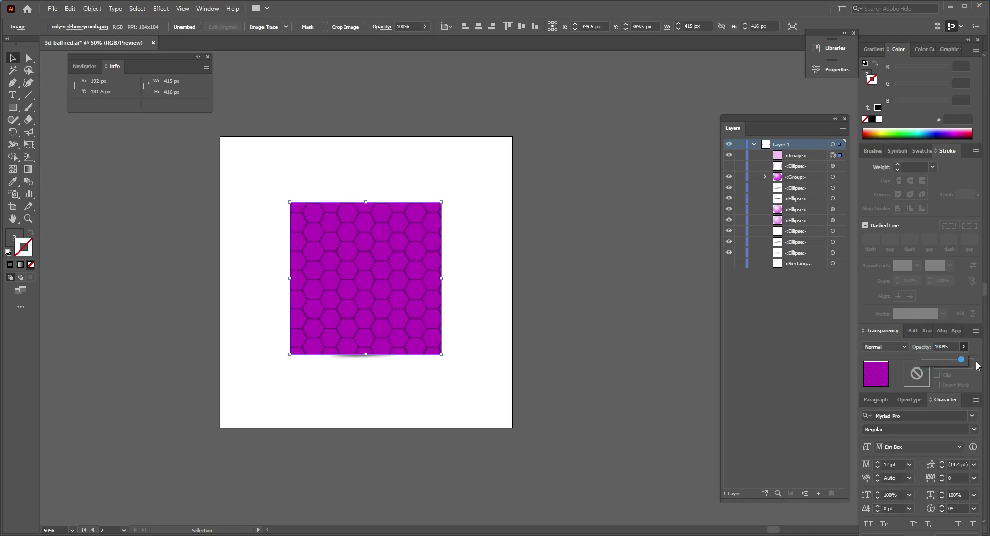
{"action": "left_click", "coordinate": [477, 195]}
{"action": "mouse_move", "coordinate": [476, 184]}
{"action": "left_mouse_down"}
{"action": "mouse_move", "coordinate": [300, 315]}
{"action": "mouse_move", "coordinate": [264, 392]}
{"action": "left_mouse_up"}
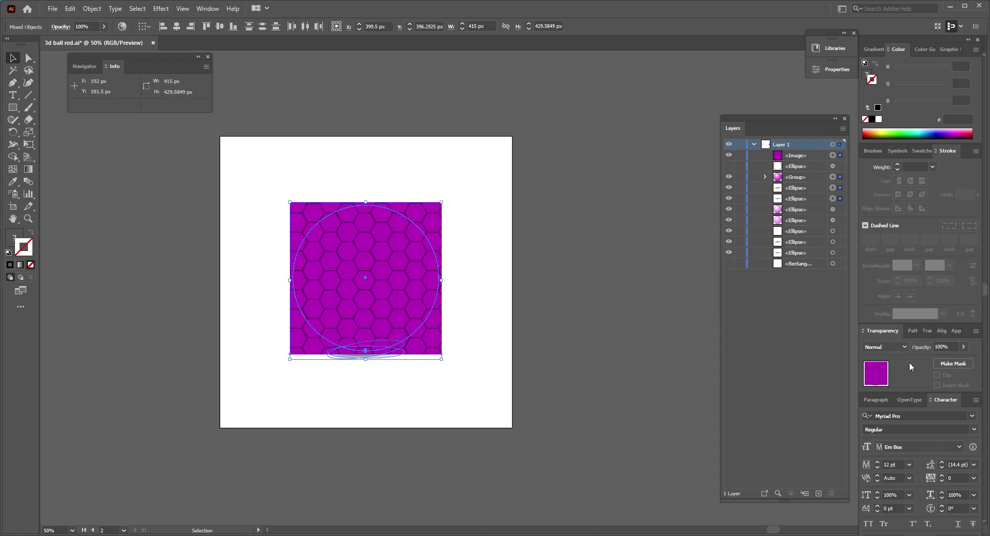
Open the Transparency panel from the Window menu and float it beside the artwork.
{"action": "left_click", "coordinate": [209, 8]}
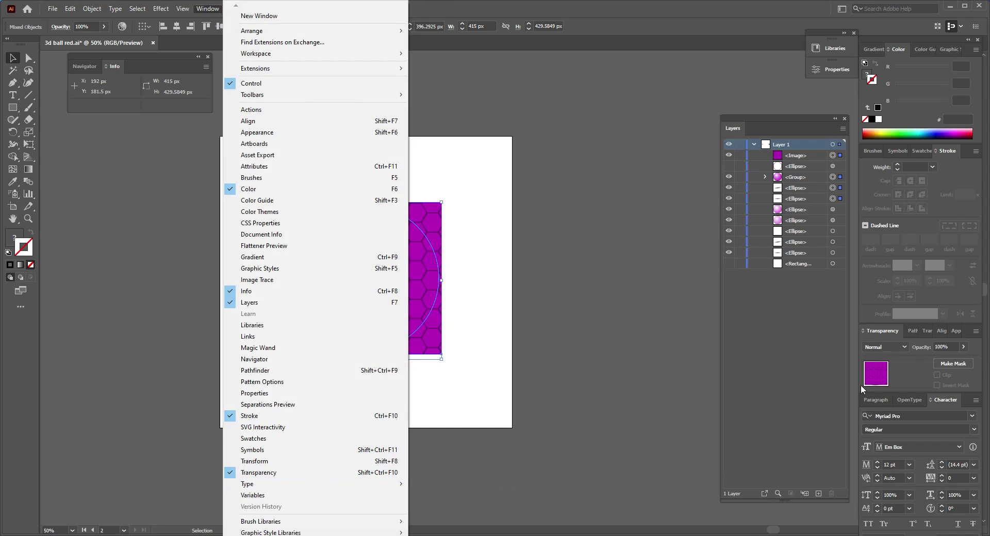
{"action": "left_click", "coordinate": [887, 328]}
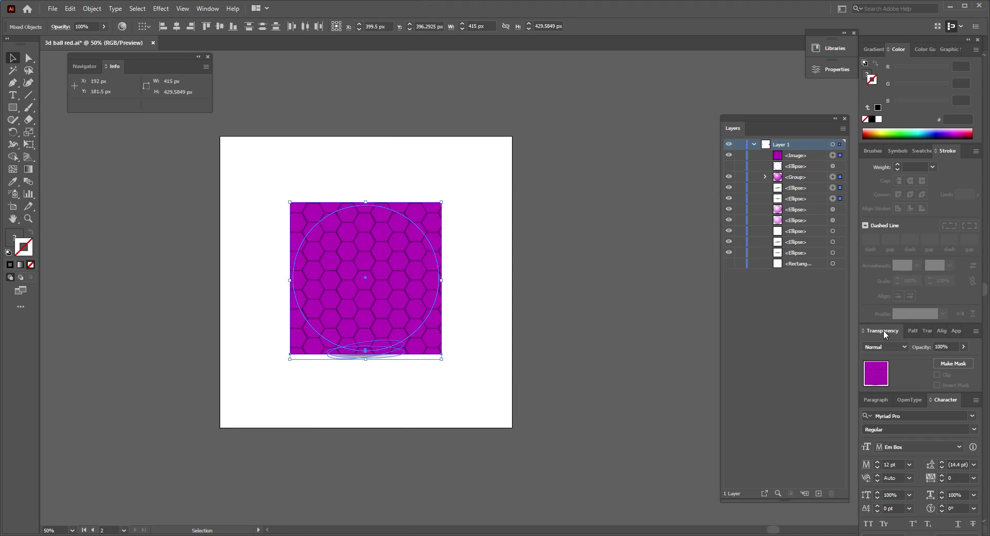
{"action": "left_click_drag", "start_coordinate": [883, 330], "coordinate": [523, 219]}
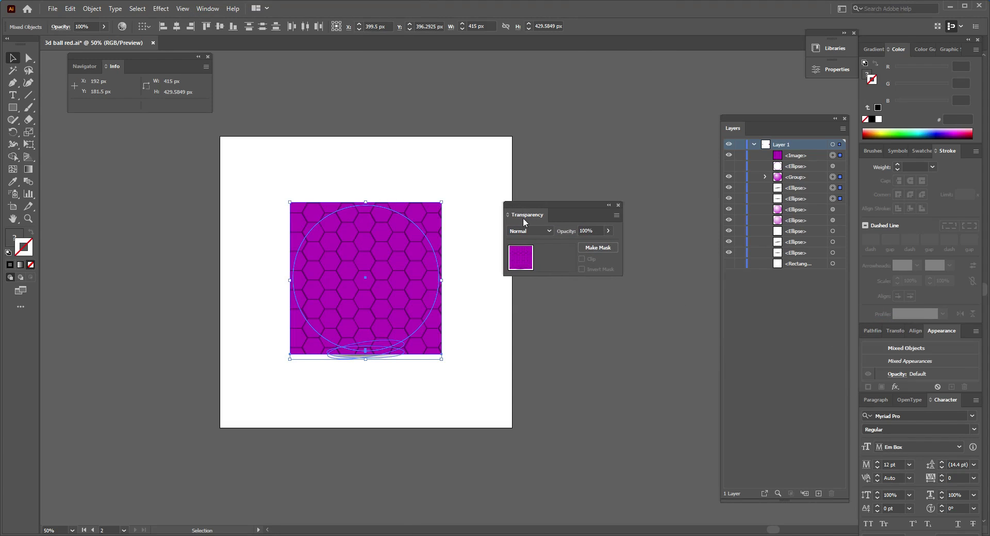
Make an opacity mask from the honeycomb image and reselect the masked ball.
{"action": "left_click", "coordinate": [605, 249]}
{"action": "left_click_drag", "start_coordinate": [577, 205], "coordinate": [685, 205]}
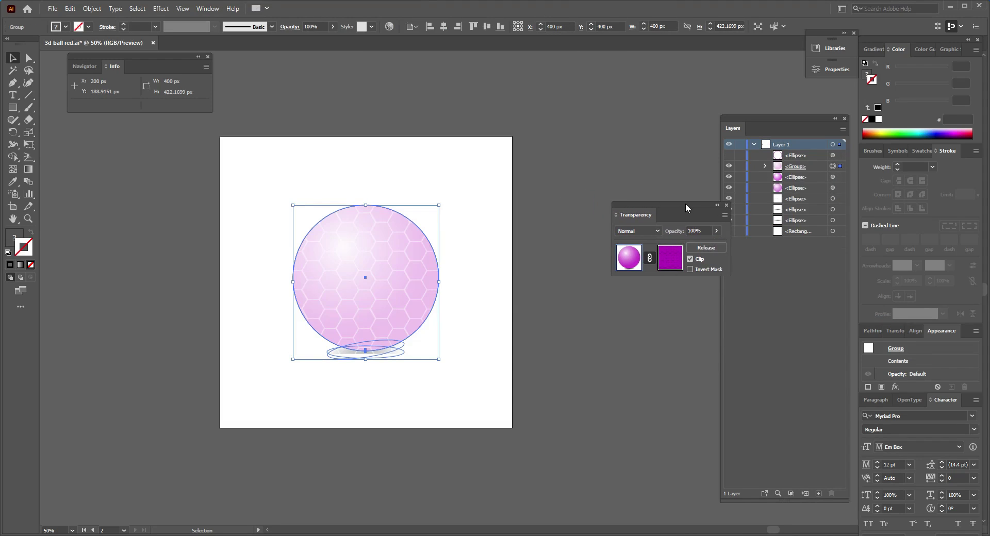
{"action": "left_click", "coordinate": [462, 258]}
{"action": "left_click", "coordinate": [411, 269]}
Try Invert Mask on the opacity mask, leaving it unchecked for a pale pink ball.
{"action": "left_click", "coordinate": [665, 259]}
{"action": "left_click", "coordinate": [620, 259]}
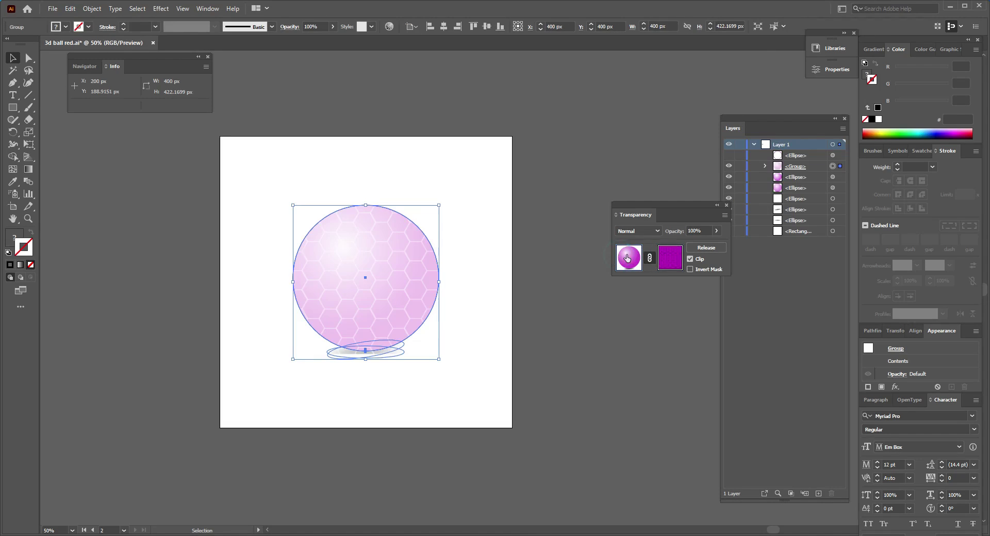
{"action": "left_click", "coordinate": [669, 259]}
{"action": "left_click", "coordinate": [690, 269]}
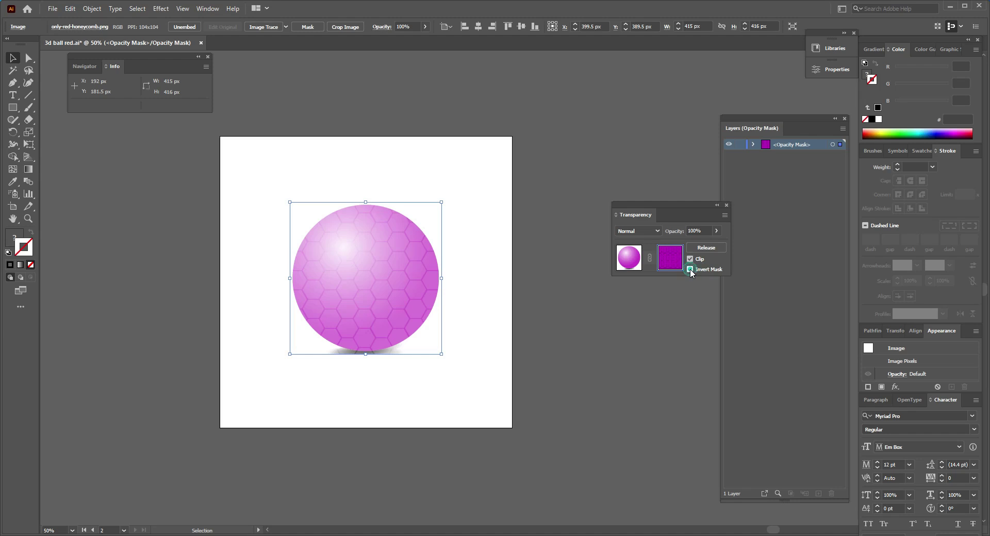
{"action": "left_click", "coordinate": [690, 269]}
{"action": "left_click", "coordinate": [690, 269]}
{"action": "left_click", "coordinate": [690, 269]}
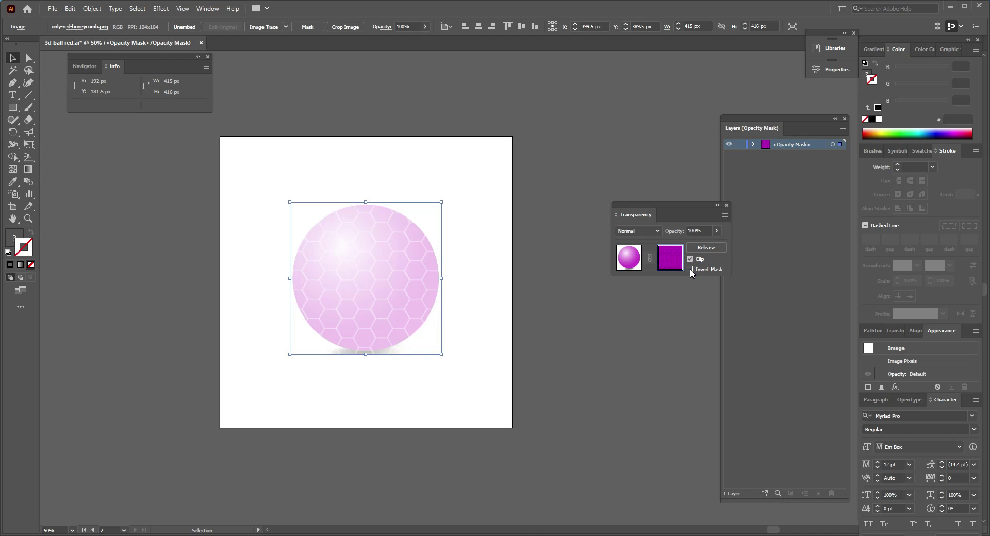
{"action": "left_click", "coordinate": [663, 254]}
{"action": "left_click", "coordinate": [633, 257]}
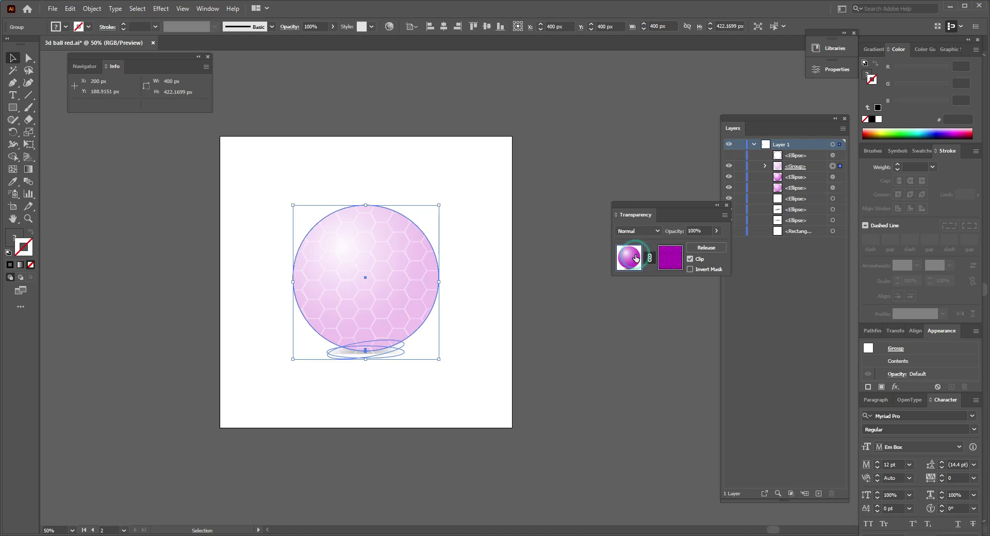
{"action": "left_click", "coordinate": [669, 260]}
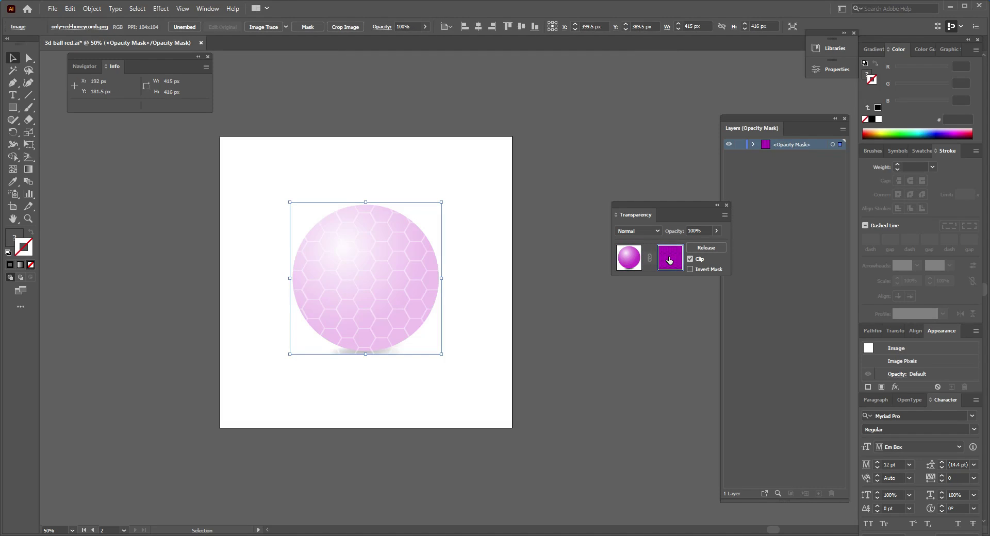
{"action": "left_click", "coordinate": [493, 261]}
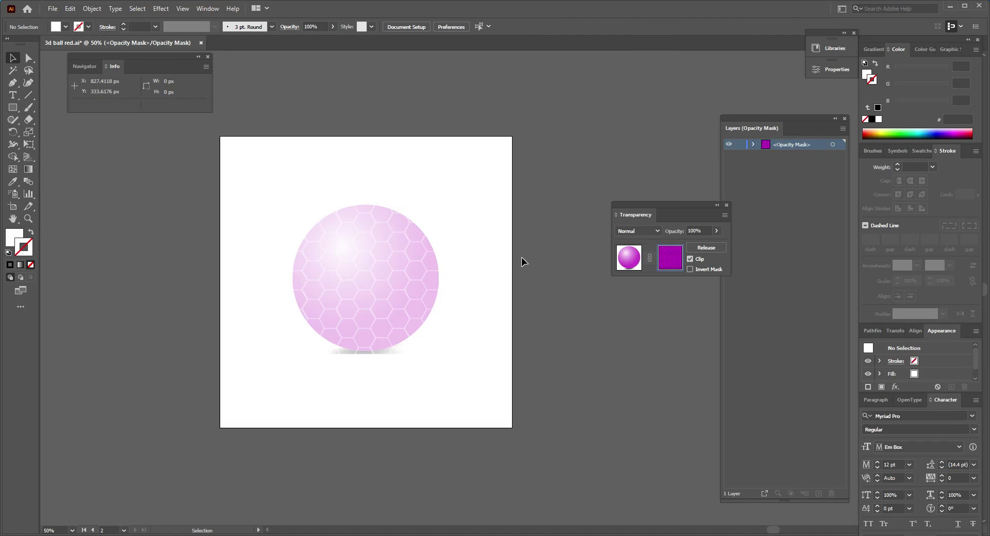
Shorten the masked honeycomb image to 410 px tall.
{"action": "left_click_drag", "start_coordinate": [705, 205], "coordinate": [797, 314]}
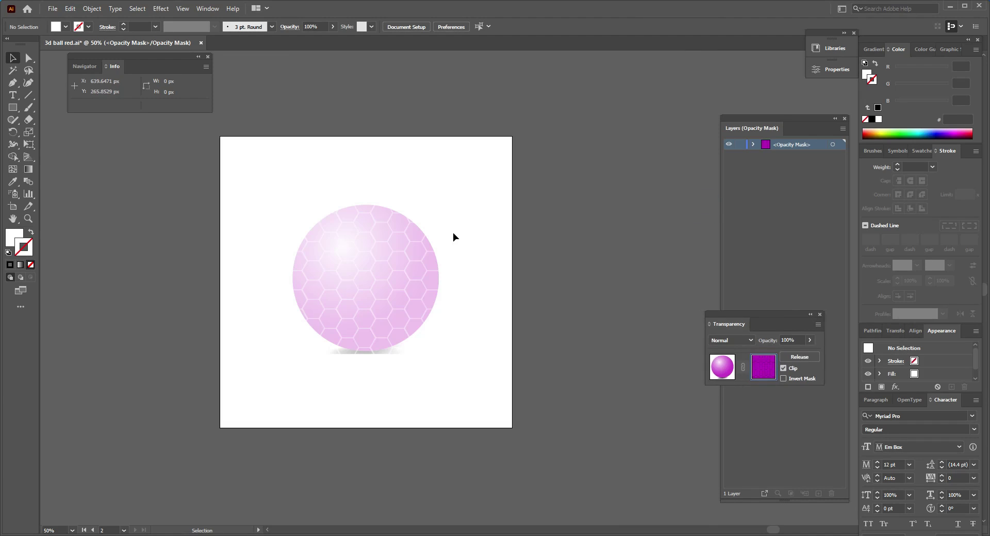
{"action": "left_click", "coordinate": [395, 268]}
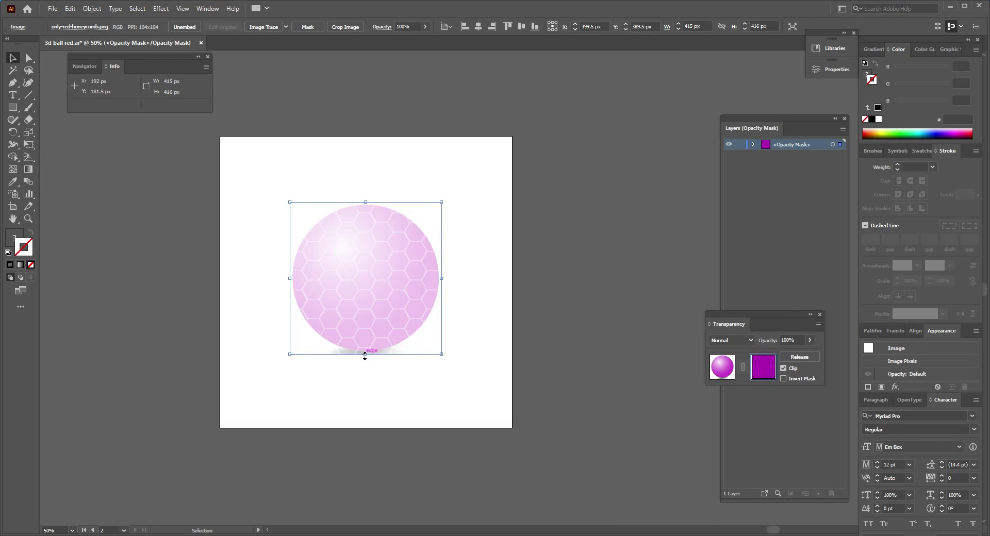
{"action": "left_click_drag", "start_coordinate": [366, 354], "coordinate": [366, 352]}
{"action": "left_click", "coordinate": [468, 355]}
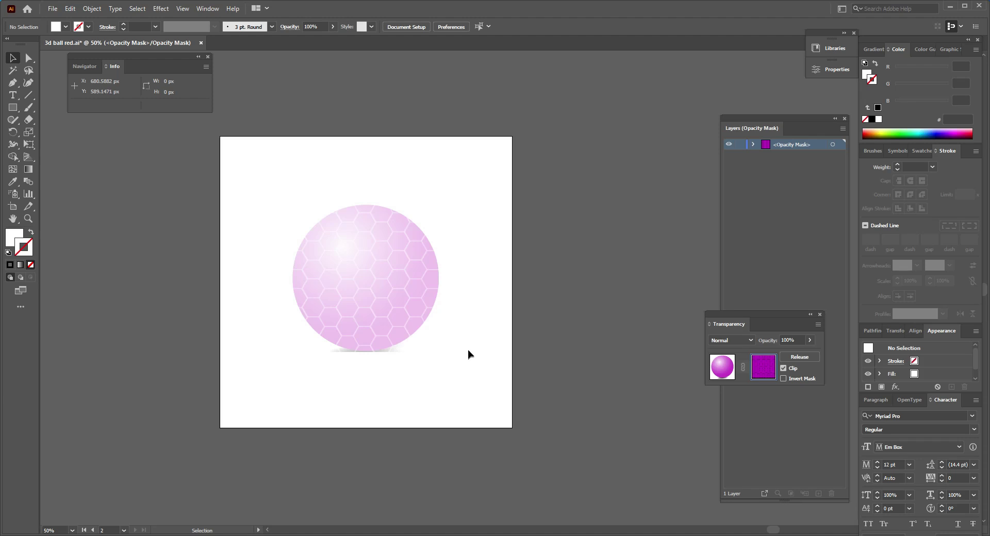
{"action": "left_click", "coordinate": [390, 298]}
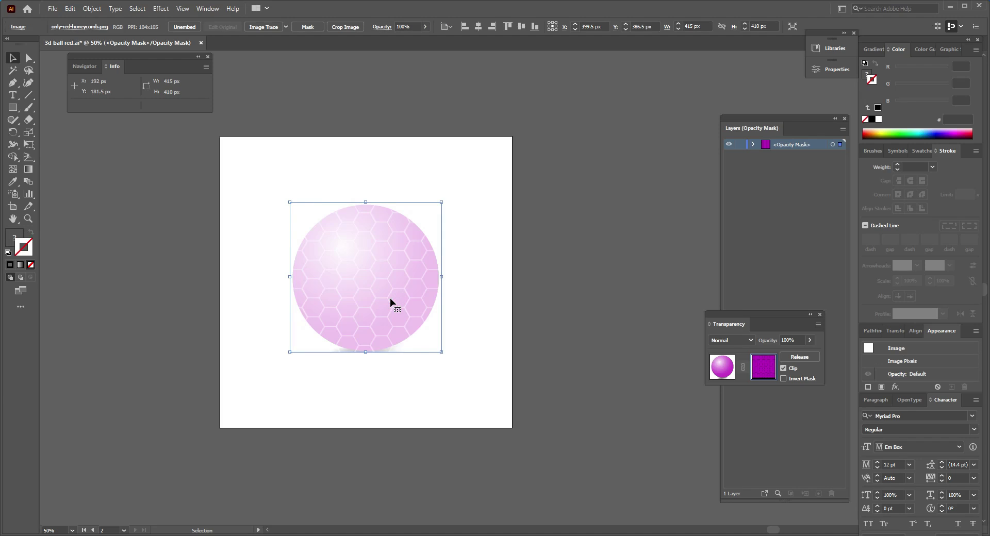
Undo back to before the opacity mask, leaving the image separate from the ball.
{"action": "key", "text": "ctrl+z"}
{"action": "key", "text": "ctrl+z"}
{"action": "key", "text": "ctrl+shift+z"}
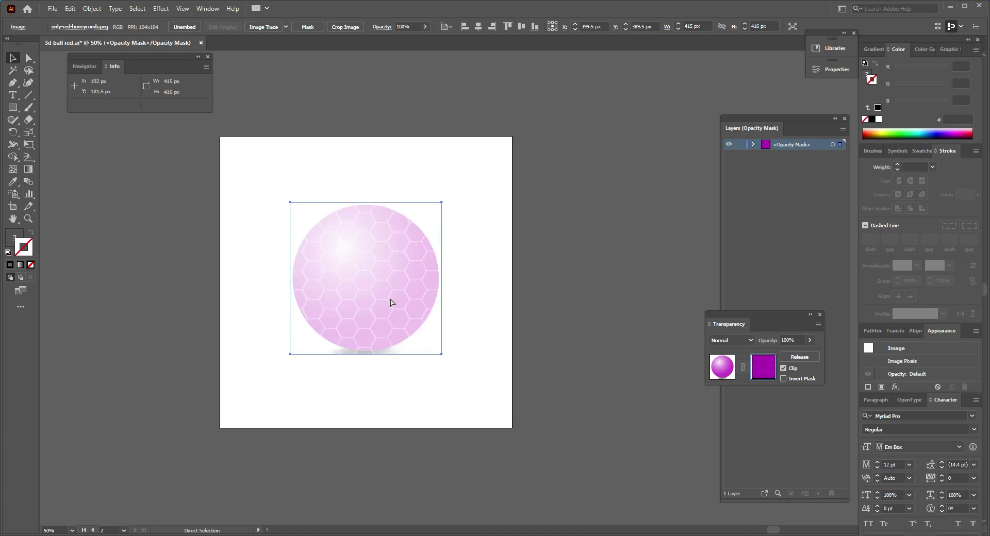
{"action": "key", "text": "ctrl+z"}
{"action": "key", "text": "ctrl+z"}
{"action": "key", "text": "ctrl+z"}
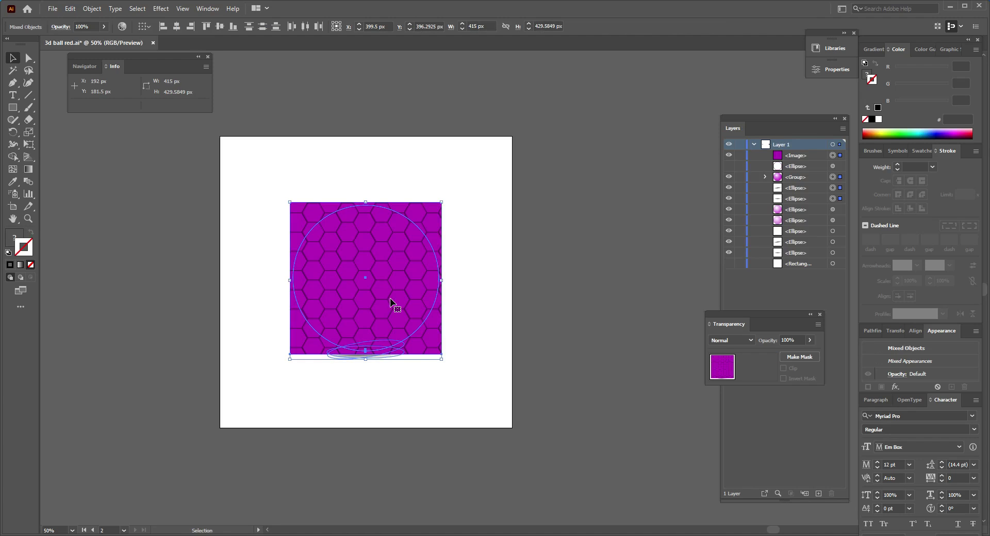
Hide one ellipse layer and select the hexagon image, ball and ellipse together.
{"action": "left_click", "coordinate": [493, 288]}
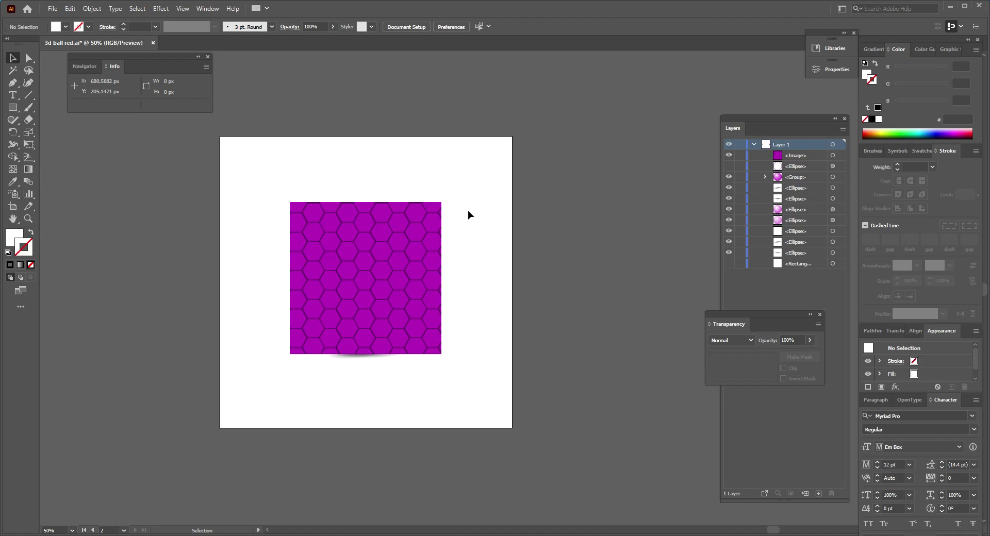
{"action": "left_click", "coordinate": [729, 166]}
{"action": "left_click_drag", "start_coordinate": [480, 227], "coordinate": [259, 290]}
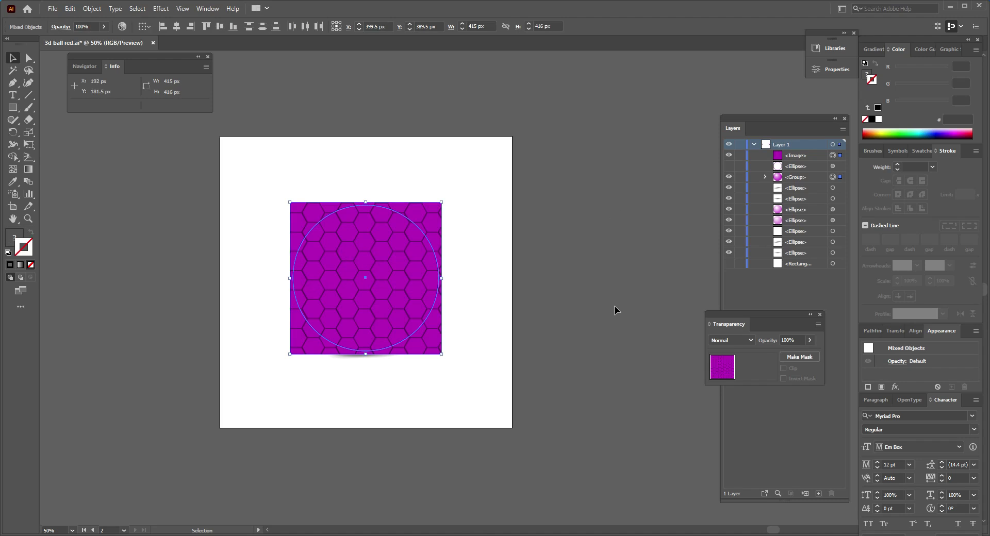
{"action": "left_click", "coordinate": [466, 218]}
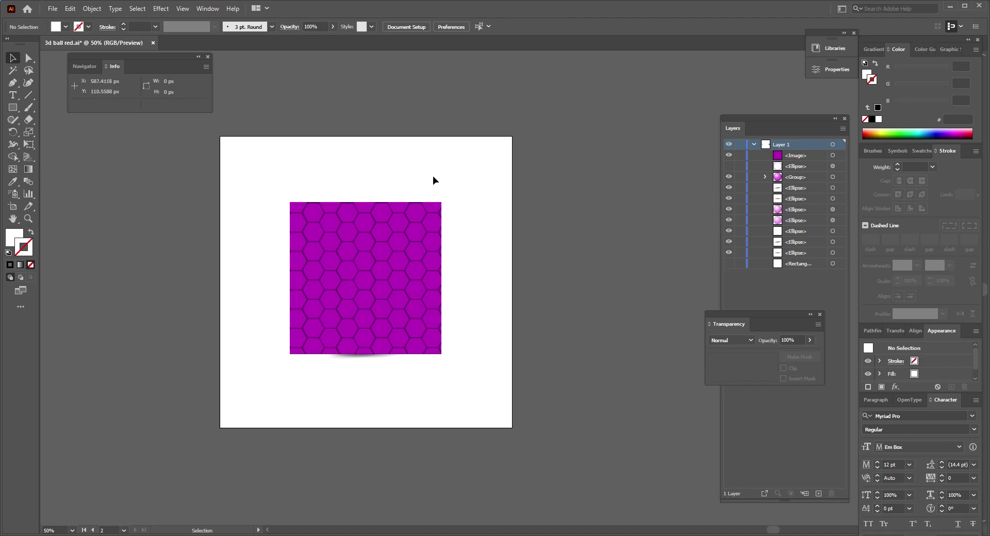
{"action": "left_click_drag", "start_coordinate": [433, 178], "coordinate": [290, 301]}
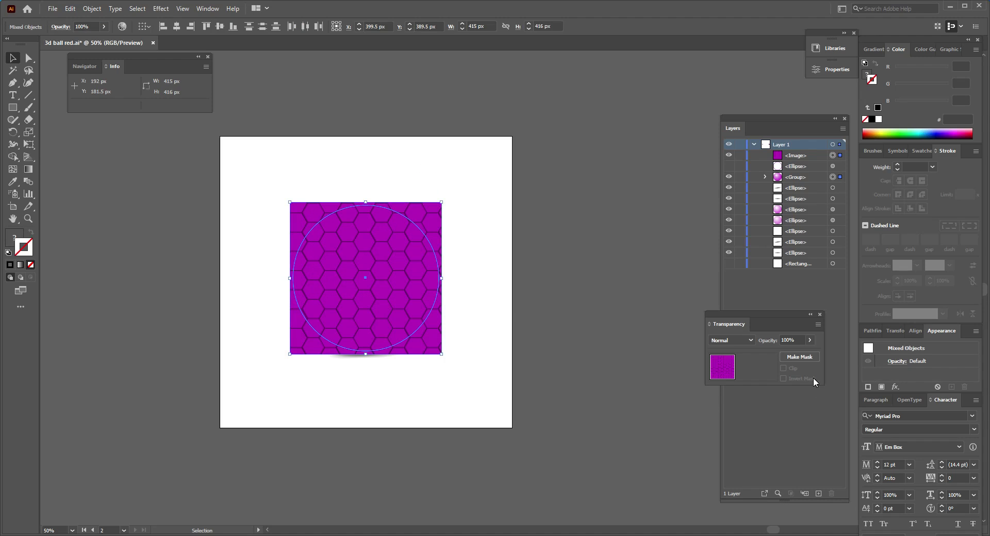
Open the Transparency panel beside the artwork and make the hexagon image an opacity mask.
{"action": "left_click", "coordinate": [208, 9]}
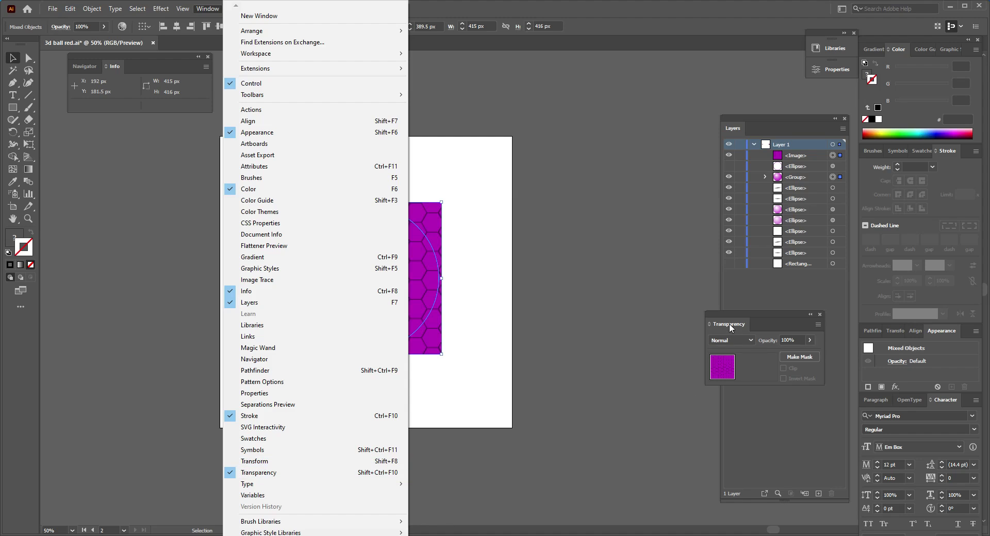
{"action": "mouse_move", "coordinate": [728, 324]}
{"action": "left_mouse_down"}
{"action": "mouse_move", "coordinate": [558, 275]}
{"action": "mouse_move", "coordinate": [550, 258]}
{"action": "left_mouse_up"}
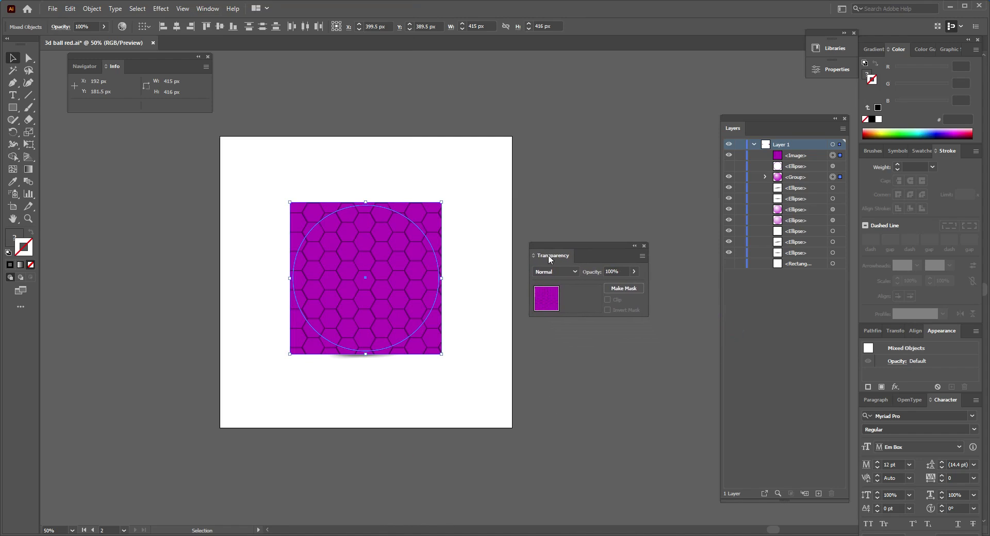
{"action": "left_click", "coordinate": [624, 289]}
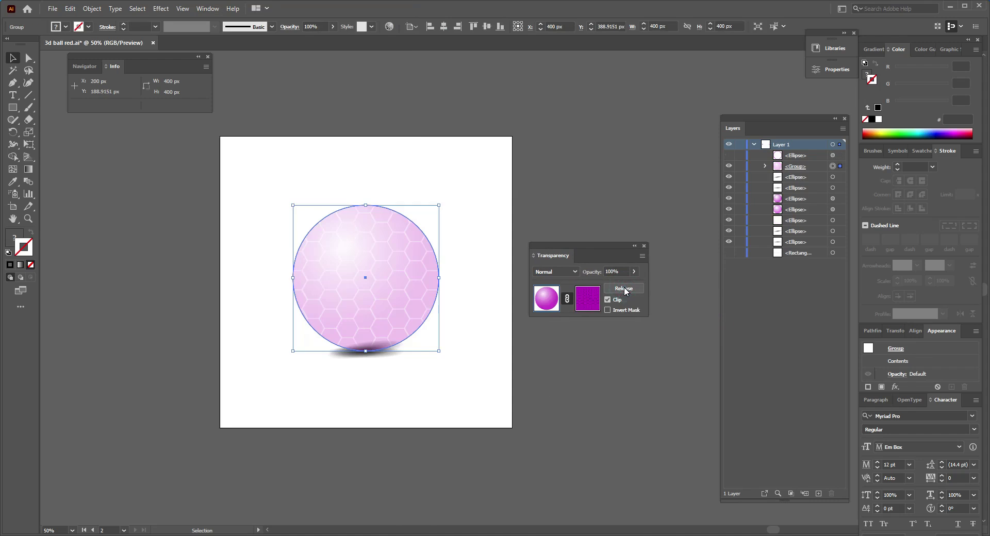
Bring the masked ball group to the front.
{"action": "right_click", "coordinate": [381, 267]}
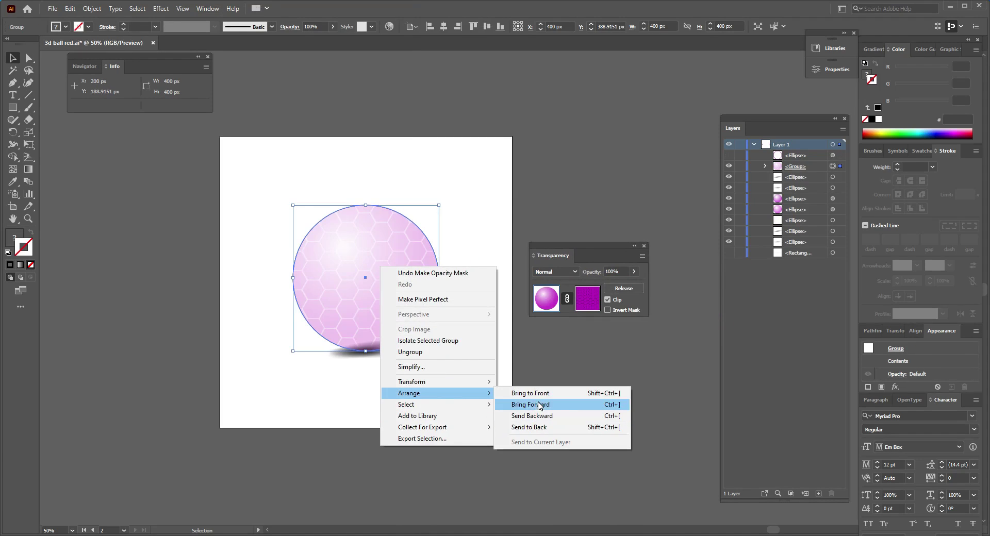
{"action": "left_click", "coordinate": [521, 405]}
{"action": "right_click", "coordinate": [420, 301]}
{"action": "left_click", "coordinate": [447, 301]}
{"action": "left_click", "coordinate": [608, 310]}
{"action": "left_click", "coordinate": [476, 274]}
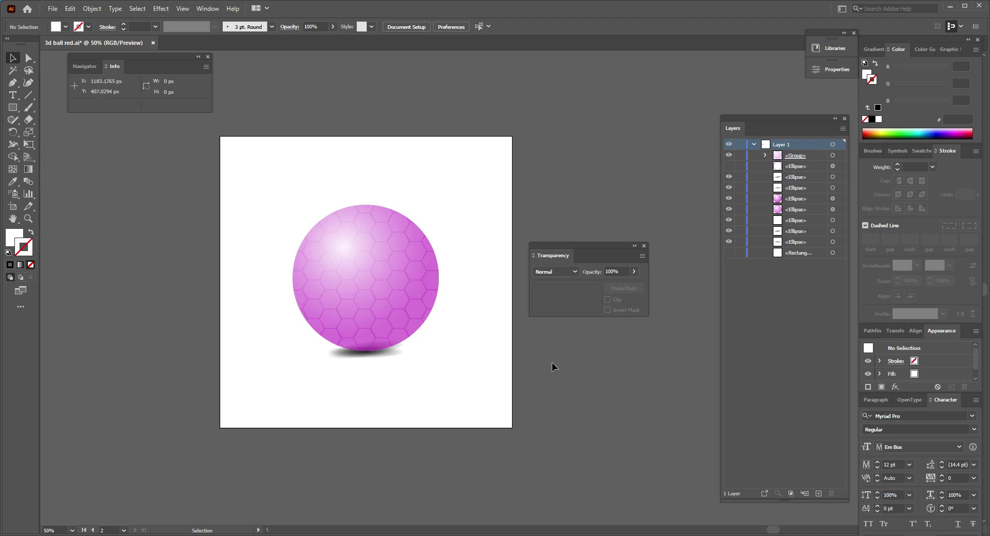
Send the dark shadow ellipse behind everything.
{"action": "left_click", "coordinate": [366, 354]}
{"action": "key", "text": "ctrl+3"}
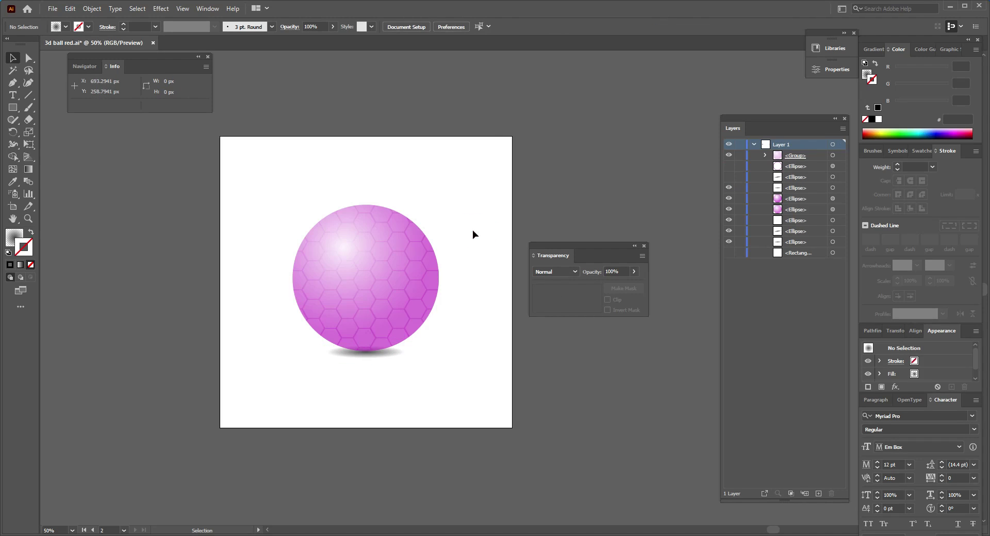
{"action": "right_click", "coordinate": [375, 355]}
{"action": "left_click", "coordinate": [563, 336]}
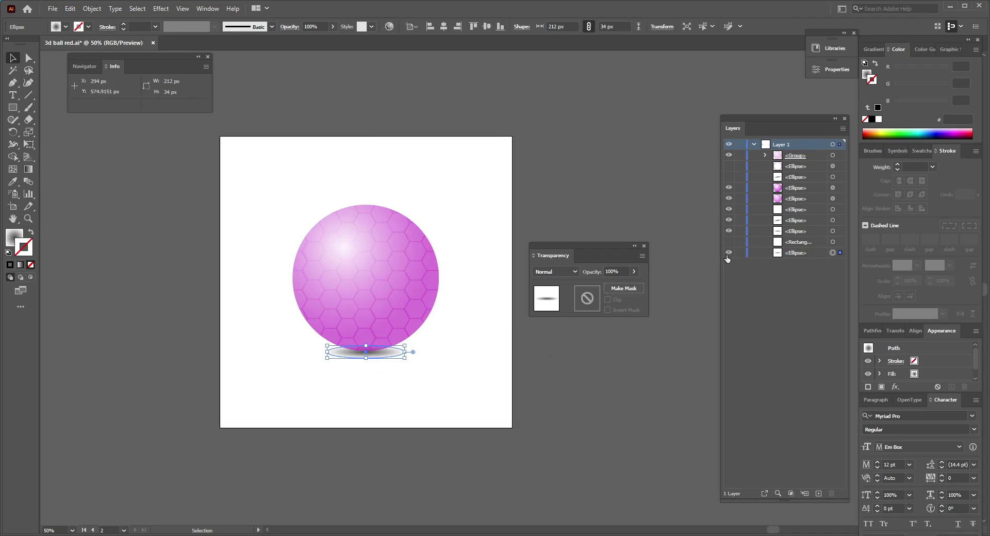
{"action": "left_click", "coordinate": [724, 257]}
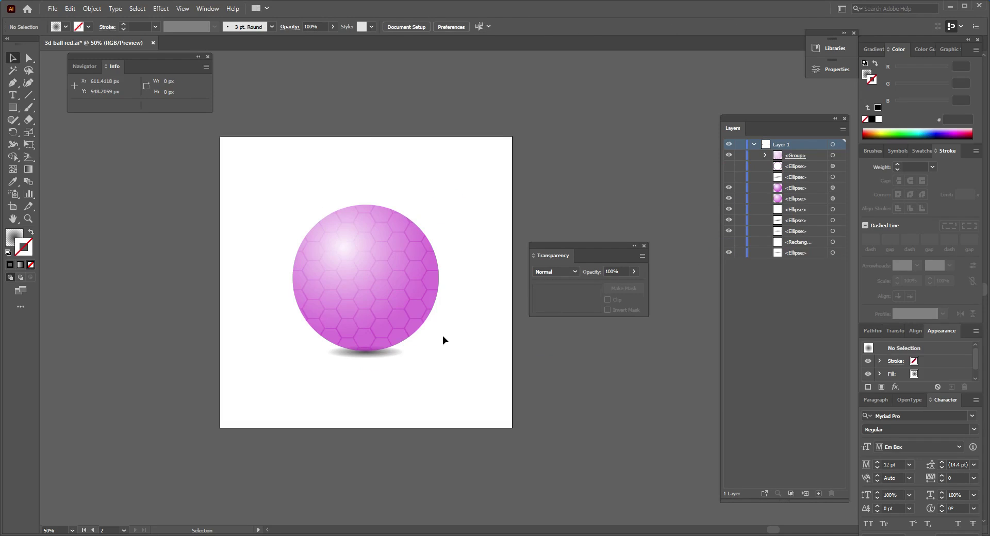
Zoom to 100% on the ball and dock the Transparency panel with the others.
{"action": "key", "text": "ctrl+="}
{"action": "left_click_drag", "start_coordinate": [443, 336], "coordinate": [520, 292]}
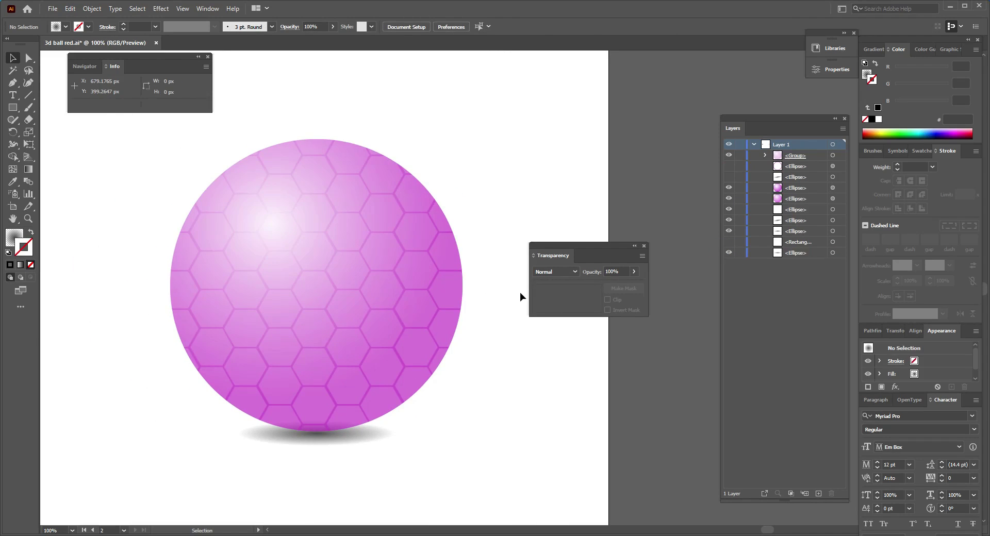
{"action": "left_click_drag", "start_coordinate": [554, 256], "coordinate": [872, 332]}
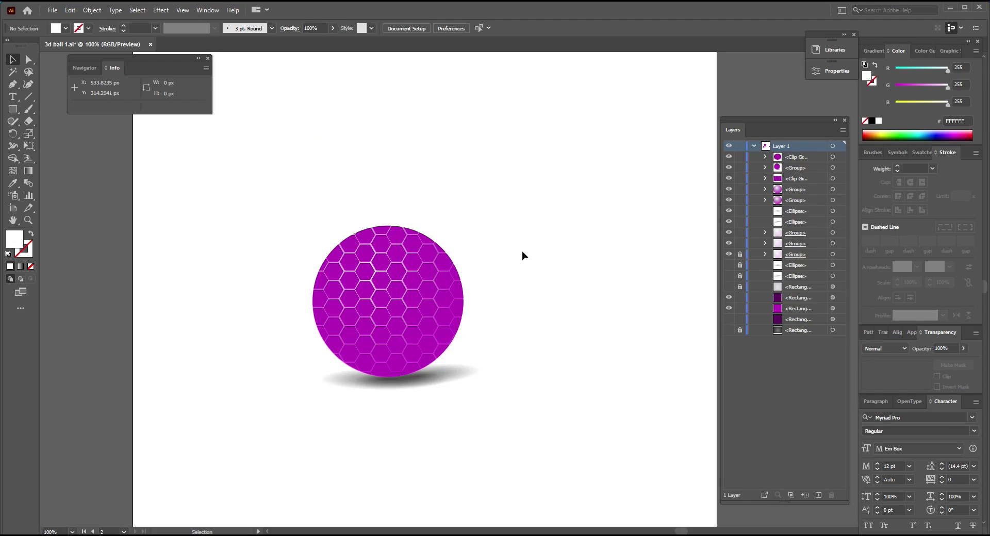
{"action": "key", "text": "a"}
{"action": "key", "text": "ctrl+="}
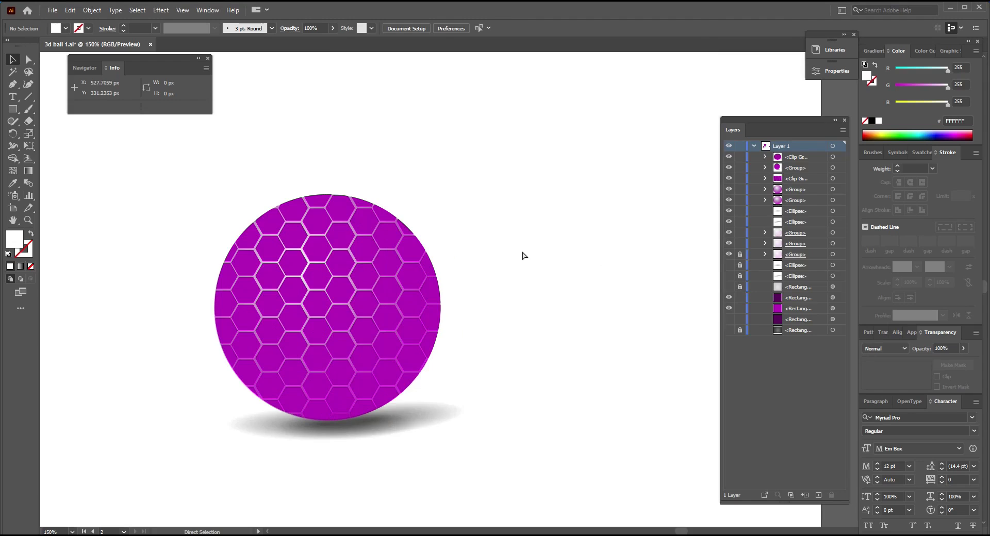
{"action": "key", "text": "ctrl+="}
{"action": "left_click_drag", "start_coordinate": [505, 297], "coordinate": [520, 297]}
{"action": "mouse_move", "coordinate": [615, 253]}
{"action": "left_mouse_down"}
{"action": "mouse_move", "coordinate": [625, 307]}
{"action": "mouse_move", "coordinate": [564, 265]}
{"action": "left_mouse_up"}
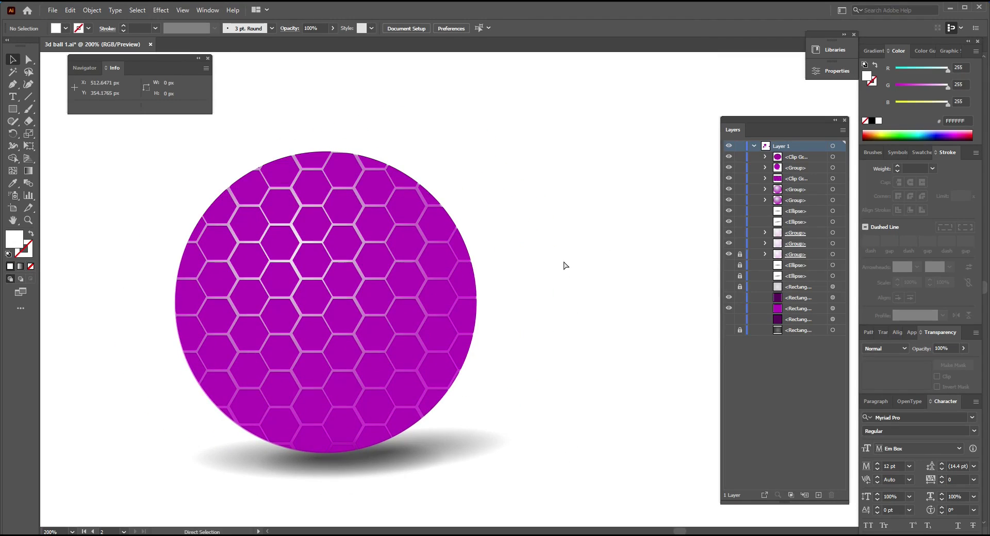
{"action": "key", "text": "ctrl+minus"}
{"action": "key", "text": "ctrl+minus"}
{"action": "key", "text": "ctrl+minus"}
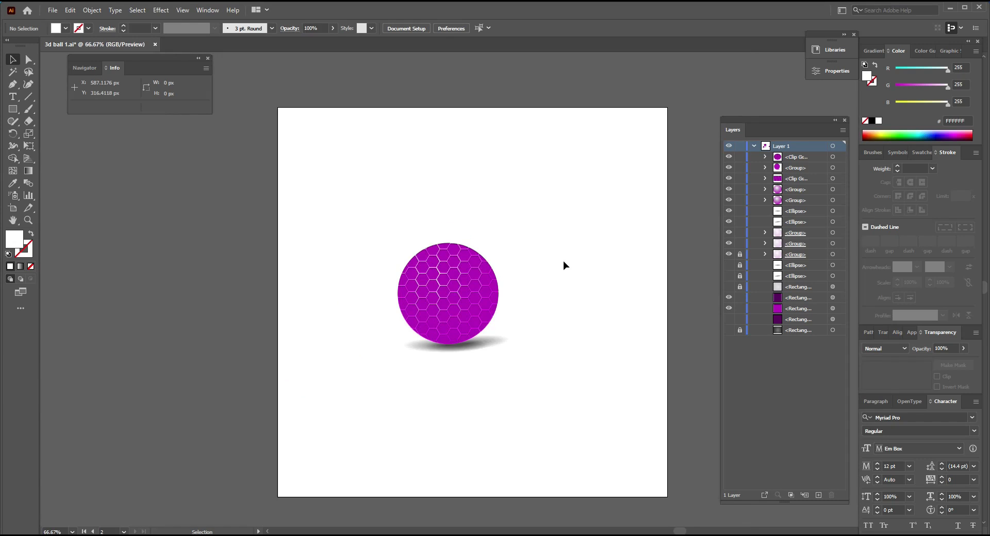
{"action": "left_click_drag", "start_coordinate": [577, 255], "coordinate": [466, 249]}
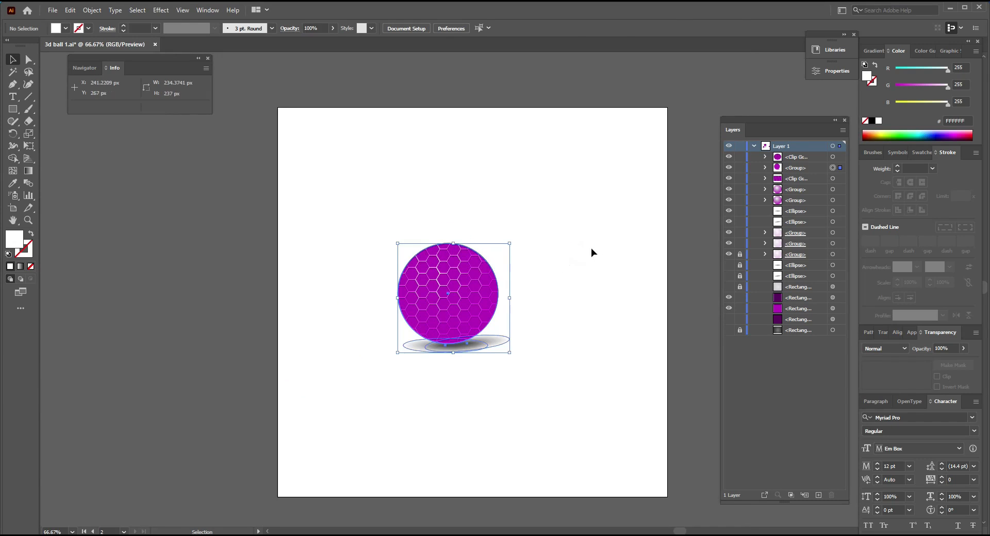
{"action": "left_click_drag", "start_coordinate": [591, 249], "coordinate": [512, 249]}
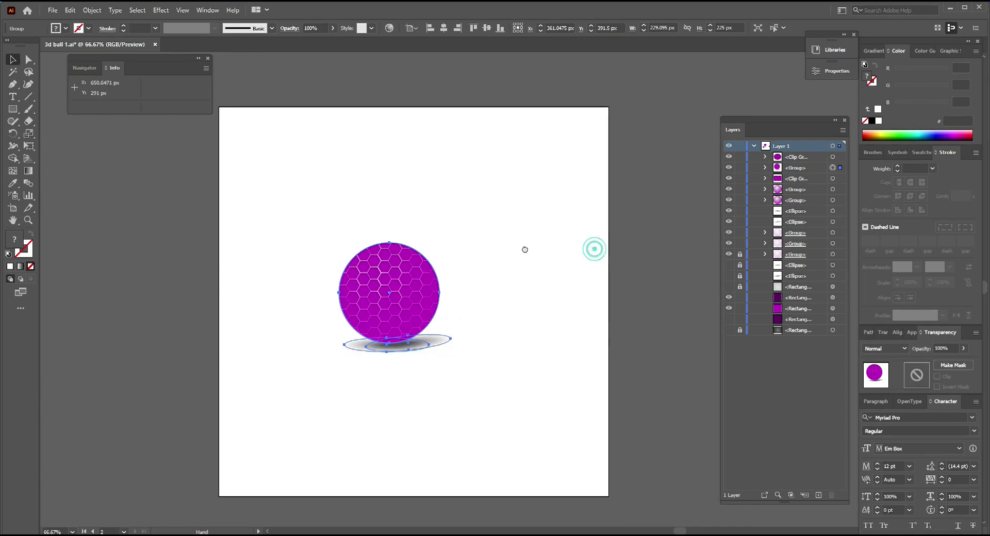
Export the ball via Save for Web as an 800 × 800 transparent PNG-24 named 3d-ball-1.
{"action": "left_click", "coordinate": [53, 13]}
{"action": "left_click", "coordinate": [452, 199]}
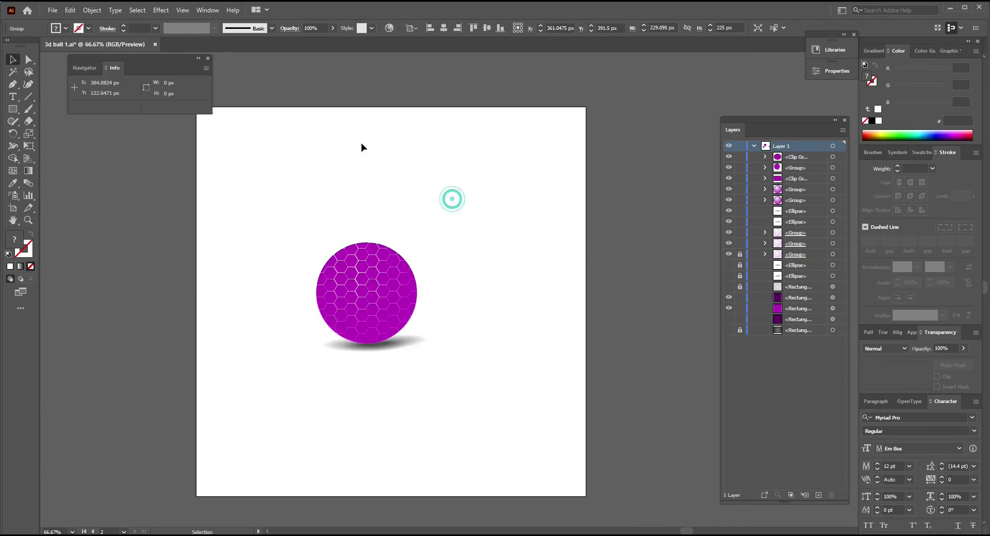
{"action": "left_click", "coordinate": [52, 13]}
{"action": "mouse_move", "coordinate": [71, 203]}
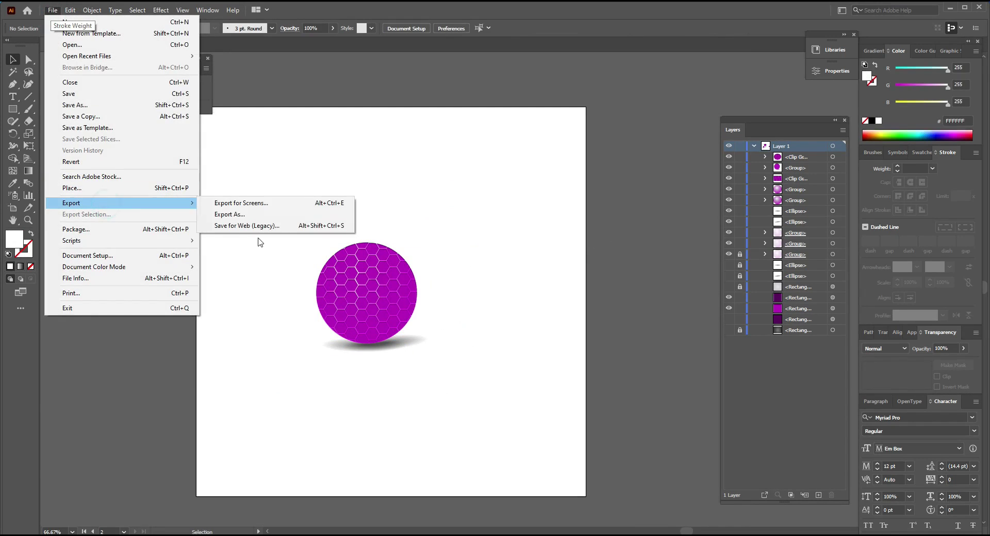
{"action": "left_click", "coordinate": [261, 227]}
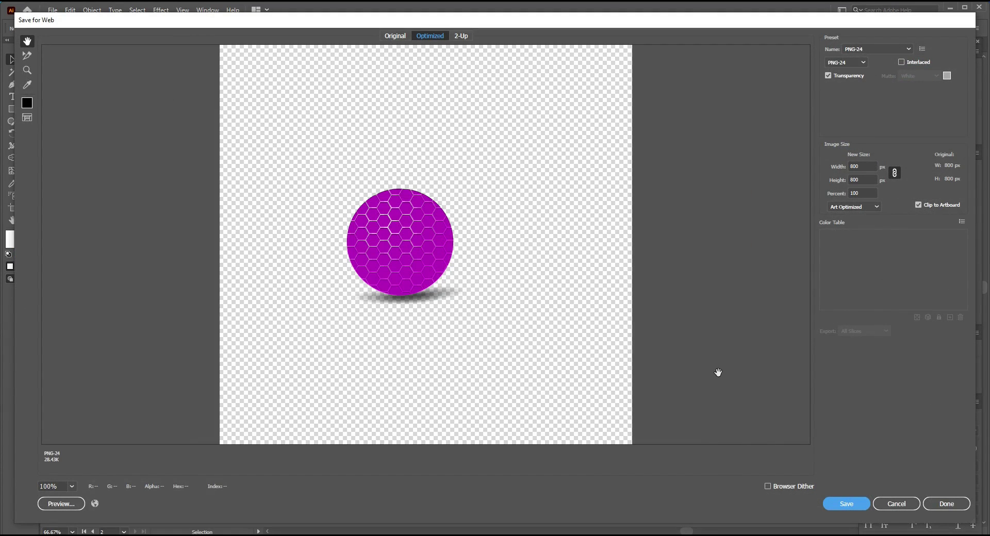
{"action": "left_click", "coordinate": [850, 504]}
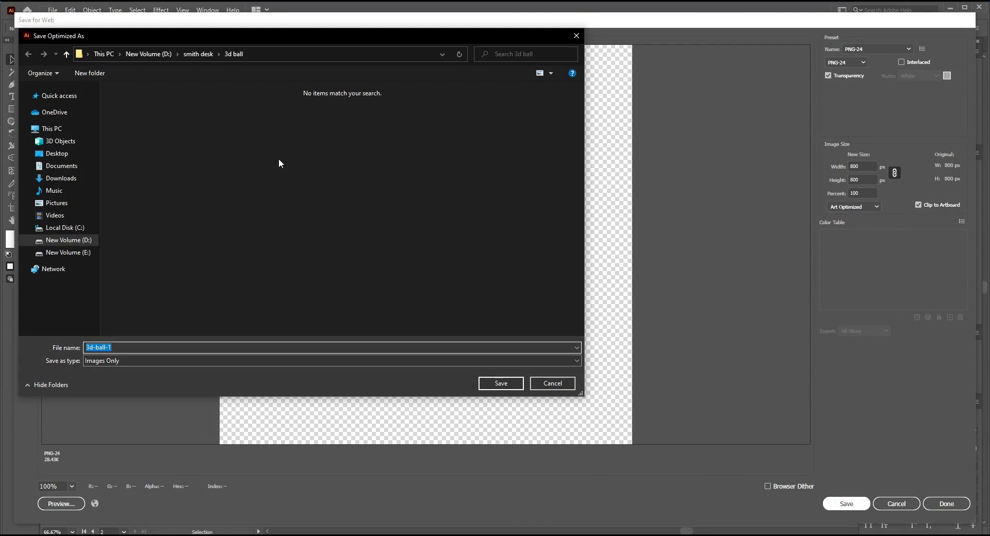
{"action": "left_click", "coordinate": [501, 383]}
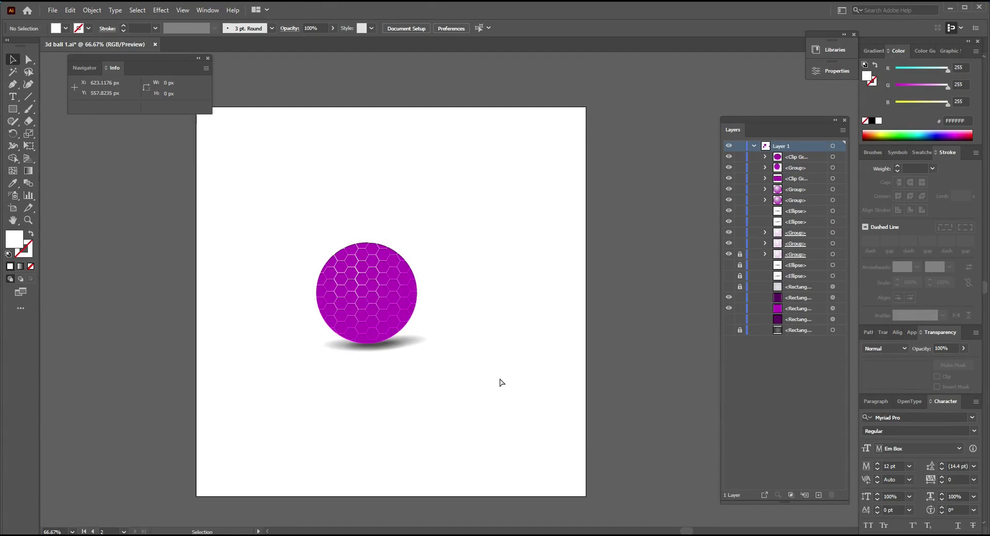
Close Illustrator, choosing Clear Clipboard at the quit prompt.
{"action": "left_click", "coordinate": [980, 9]}
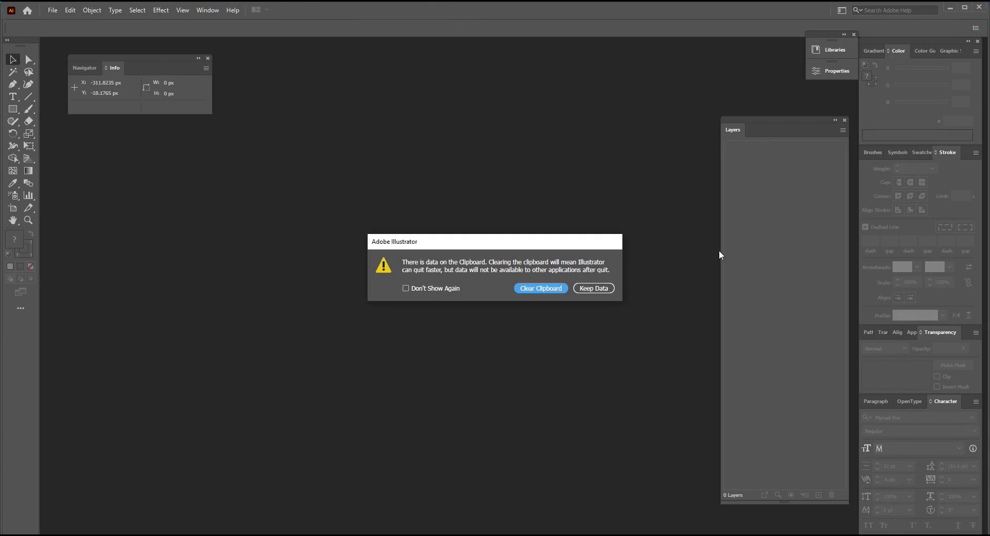
{"action": "left_click", "coordinate": [550, 286]}
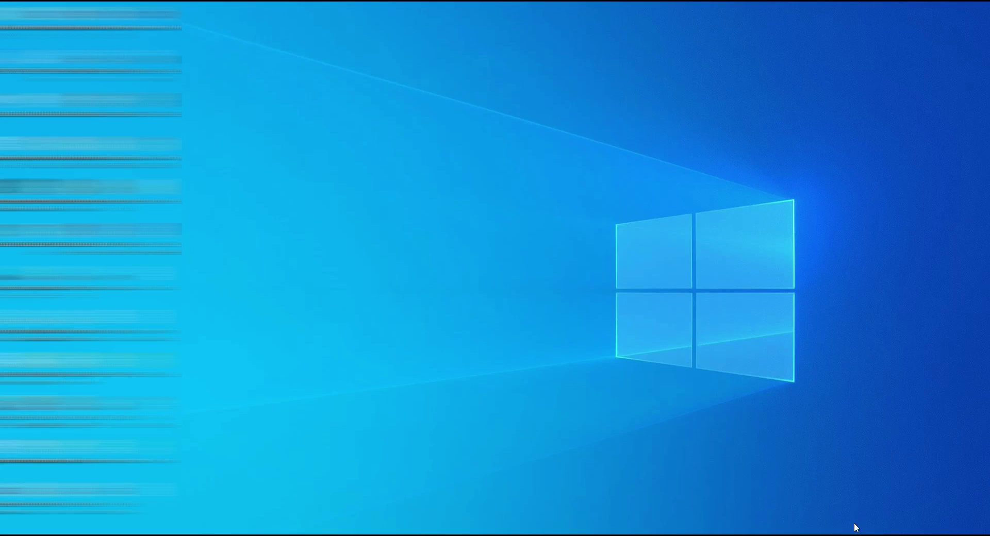